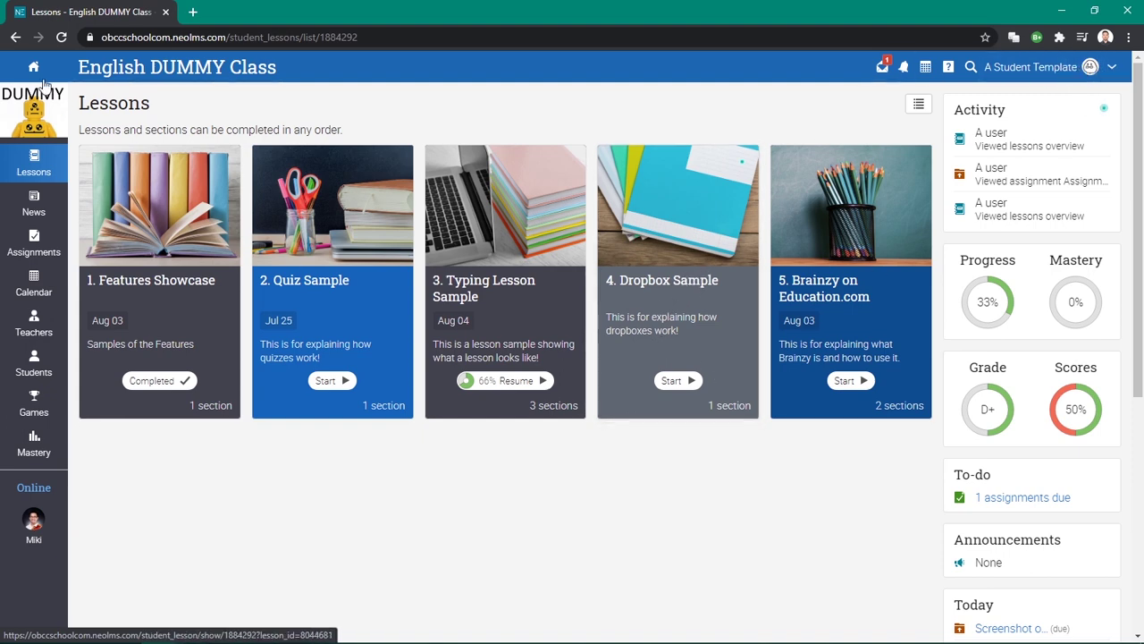
Open the Dropbox Sample lesson, hide its outline, and return to the Assignment Dropbox instructions
{"action": "left_click", "coordinate": [671, 286]}
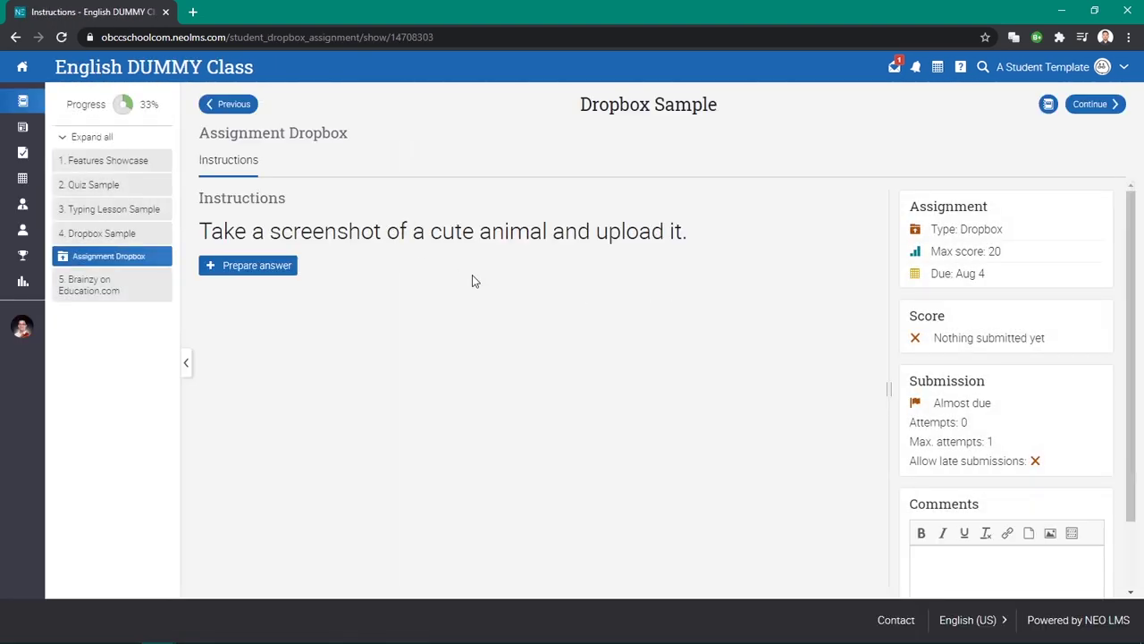
{"action": "left_click", "coordinate": [188, 368]}
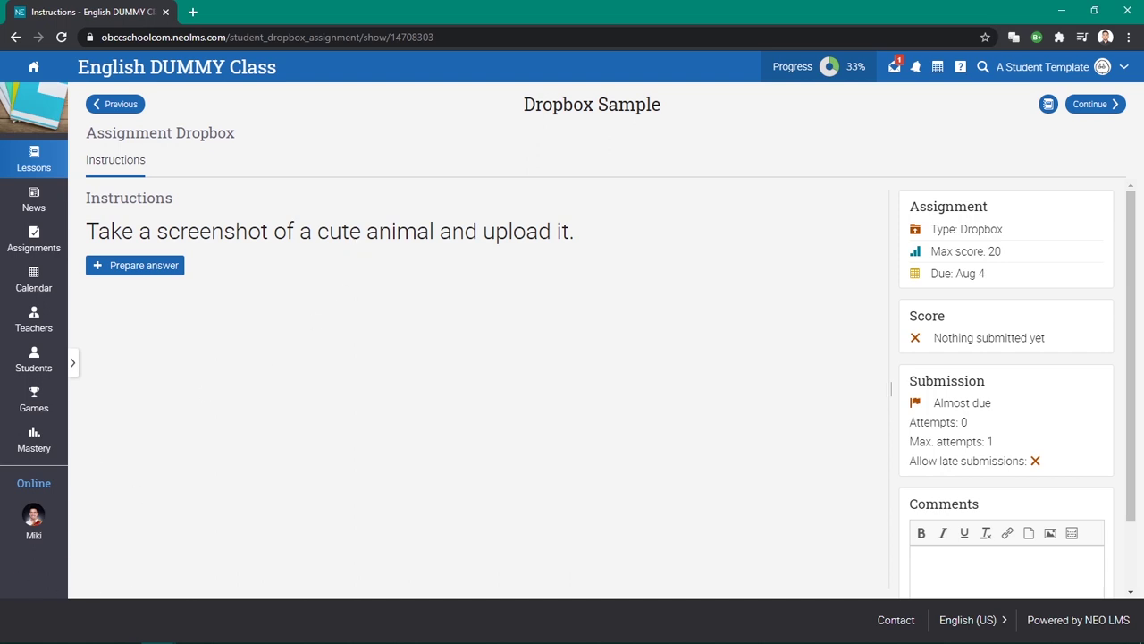
{"action": "key", "text": "super+shift+s"}
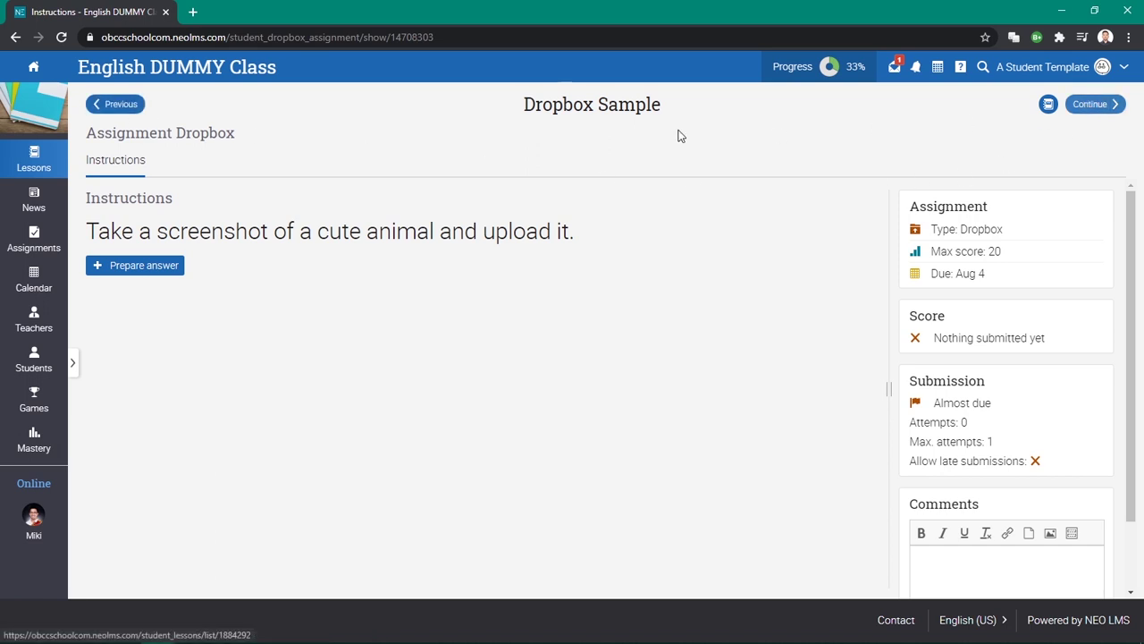
{"action": "left_click", "coordinate": [117, 106]}
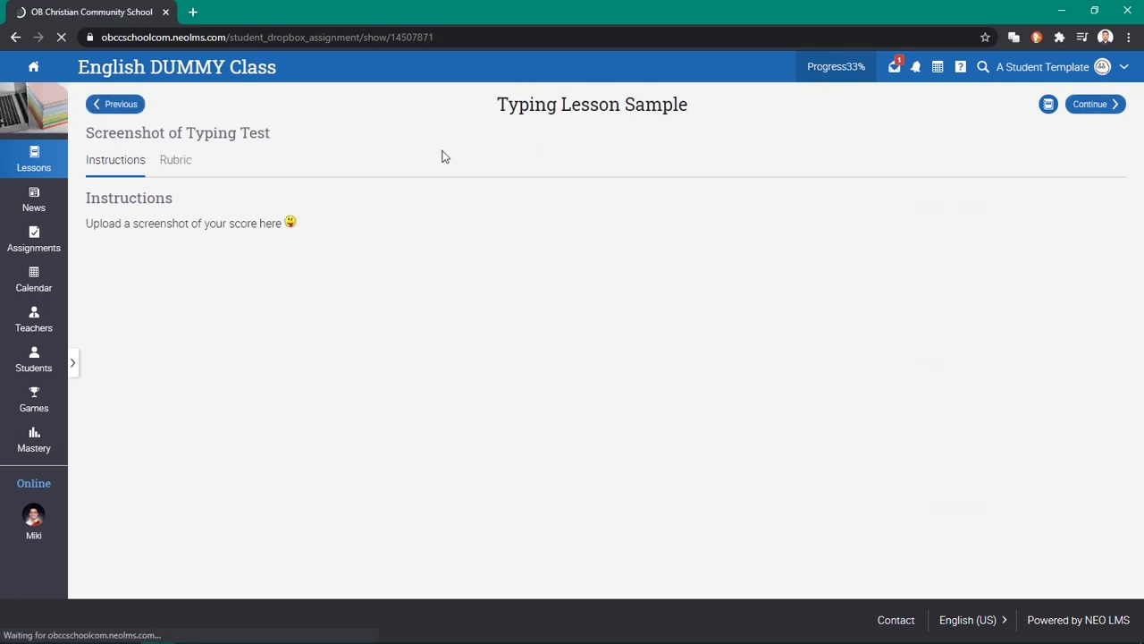
{"action": "left_click", "coordinate": [1109, 106]}
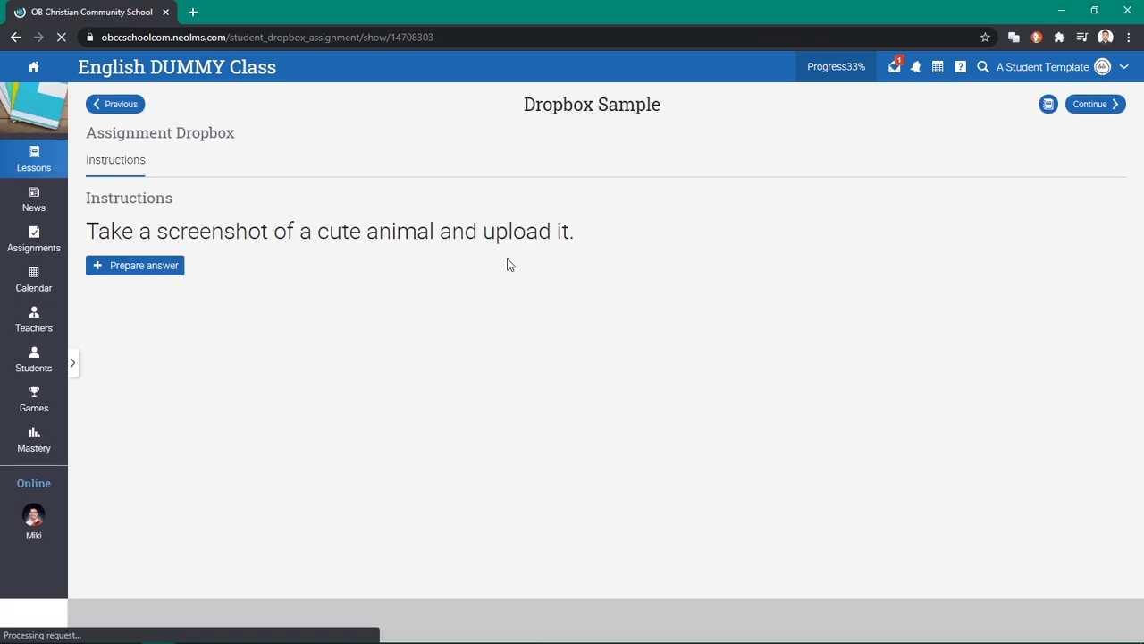
{"action": "left_click", "coordinate": [74, 367]}
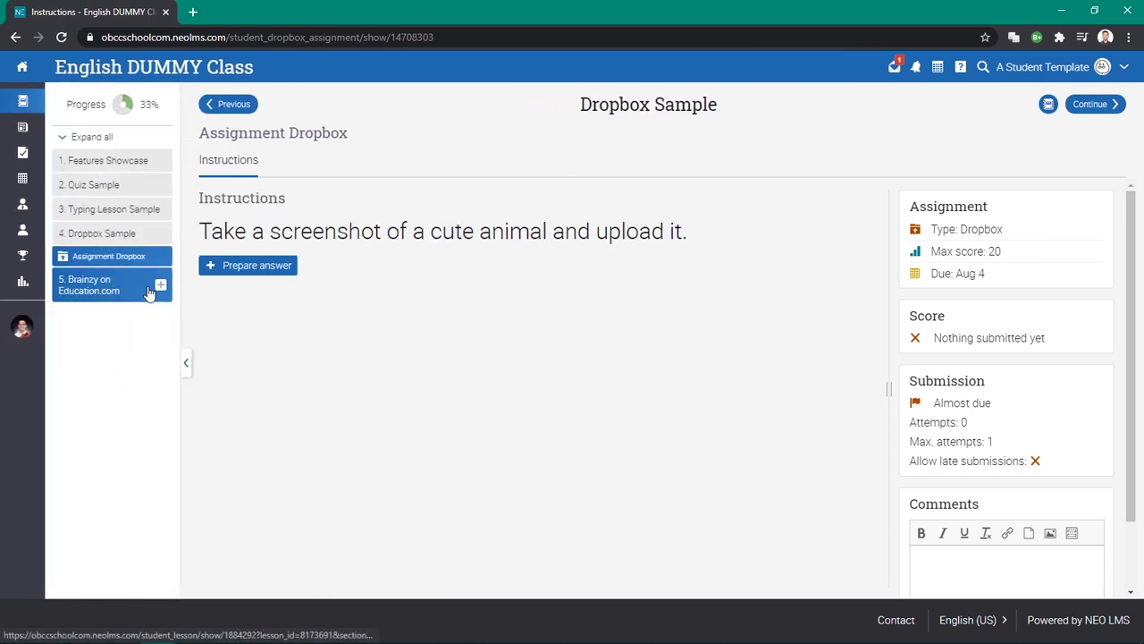
{"action": "left_click", "coordinate": [165, 209]}
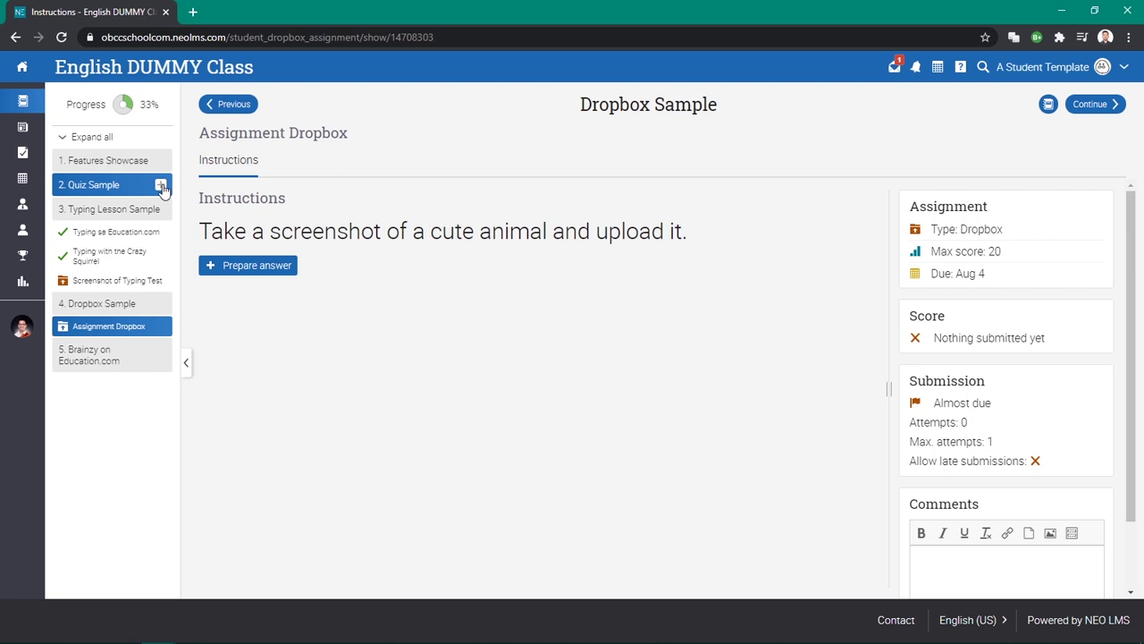
{"action": "left_click", "coordinate": [162, 185]}
{"action": "left_click", "coordinate": [164, 191]}
{"action": "left_click", "coordinate": [161, 158]}
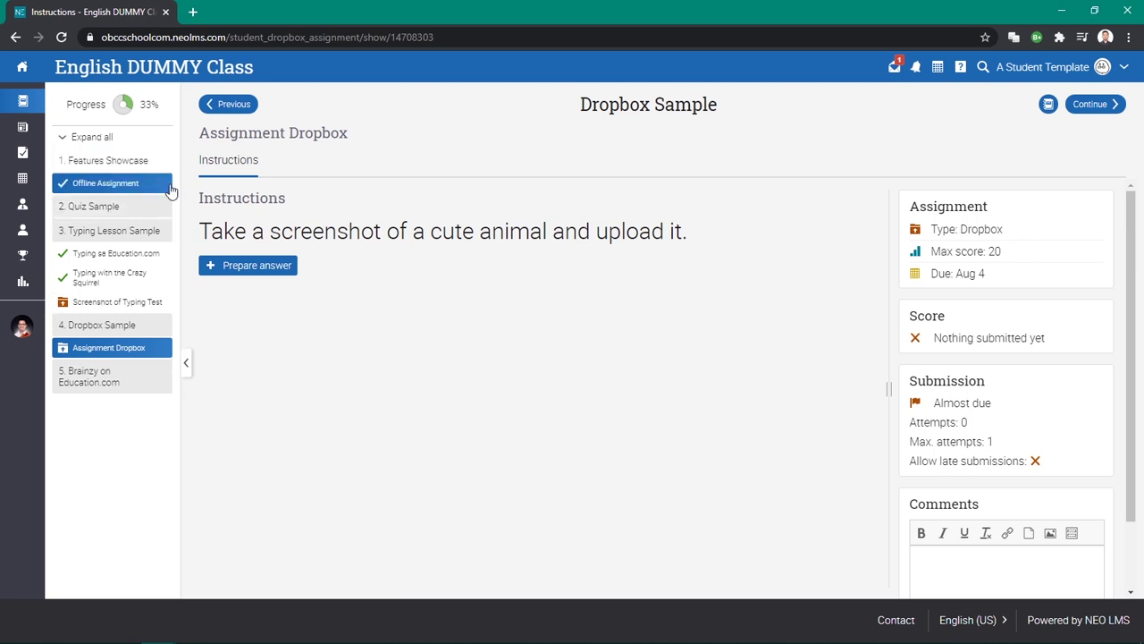
{"action": "left_click", "coordinate": [164, 207]}
{"action": "left_click", "coordinate": [164, 206]}
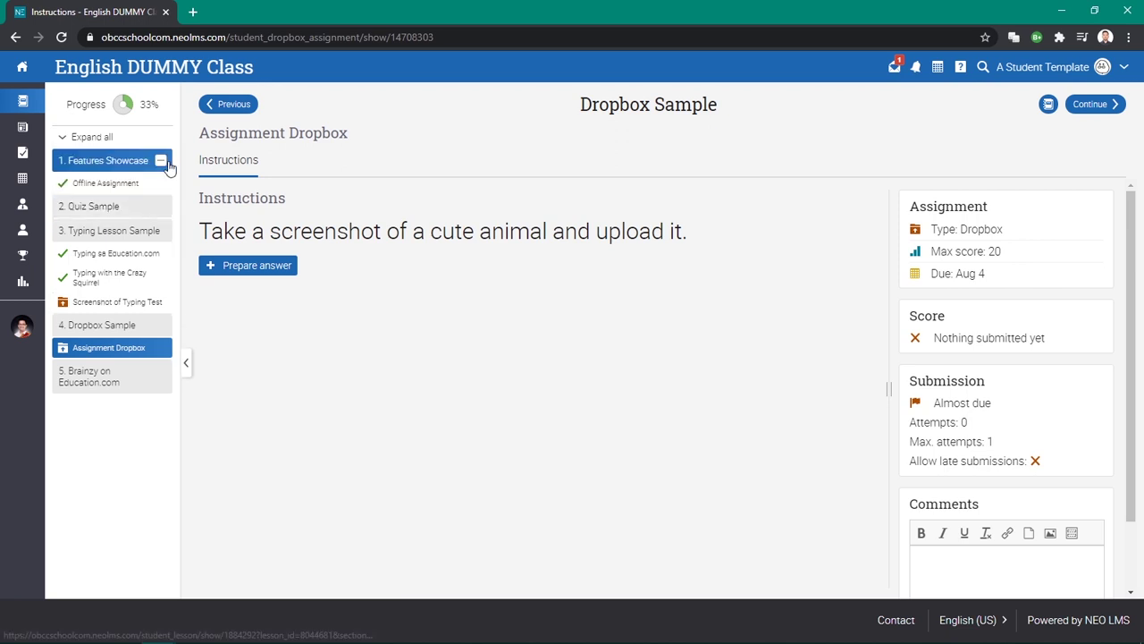
{"action": "left_click", "coordinate": [134, 160]}
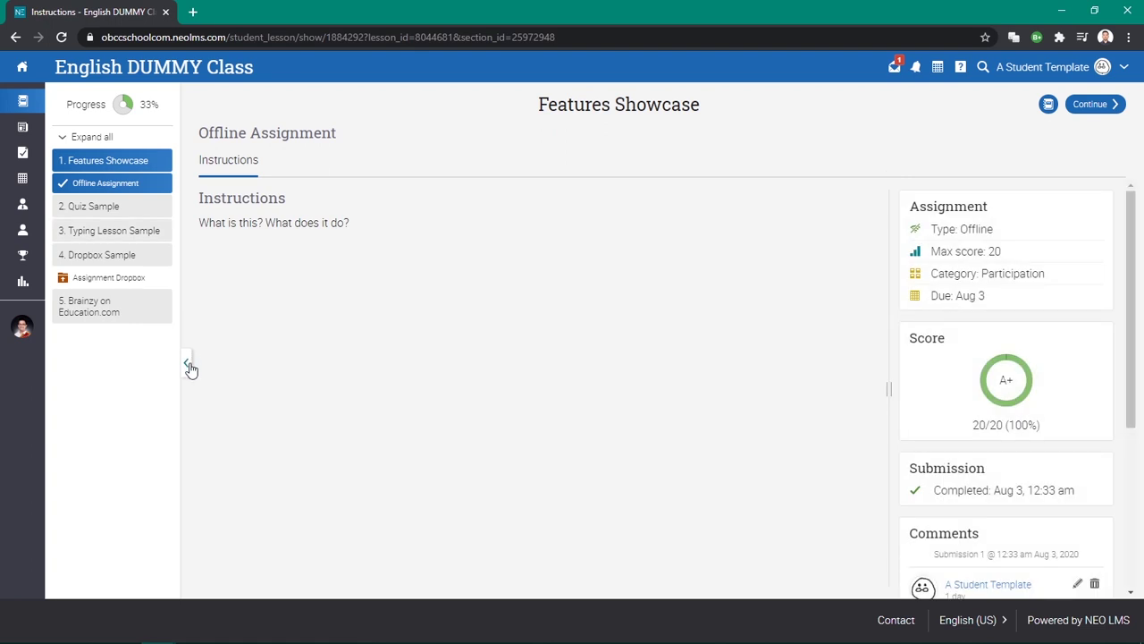
{"action": "left_click", "coordinate": [187, 366]}
{"action": "left_click", "coordinate": [79, 358]}
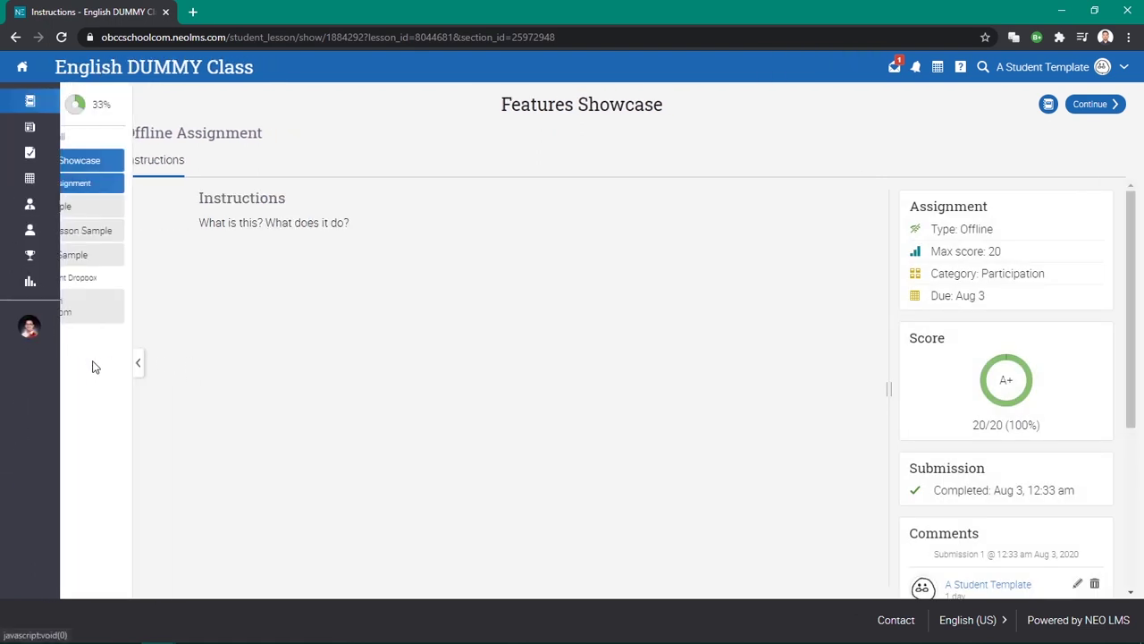
{"action": "left_click", "coordinate": [143, 276]}
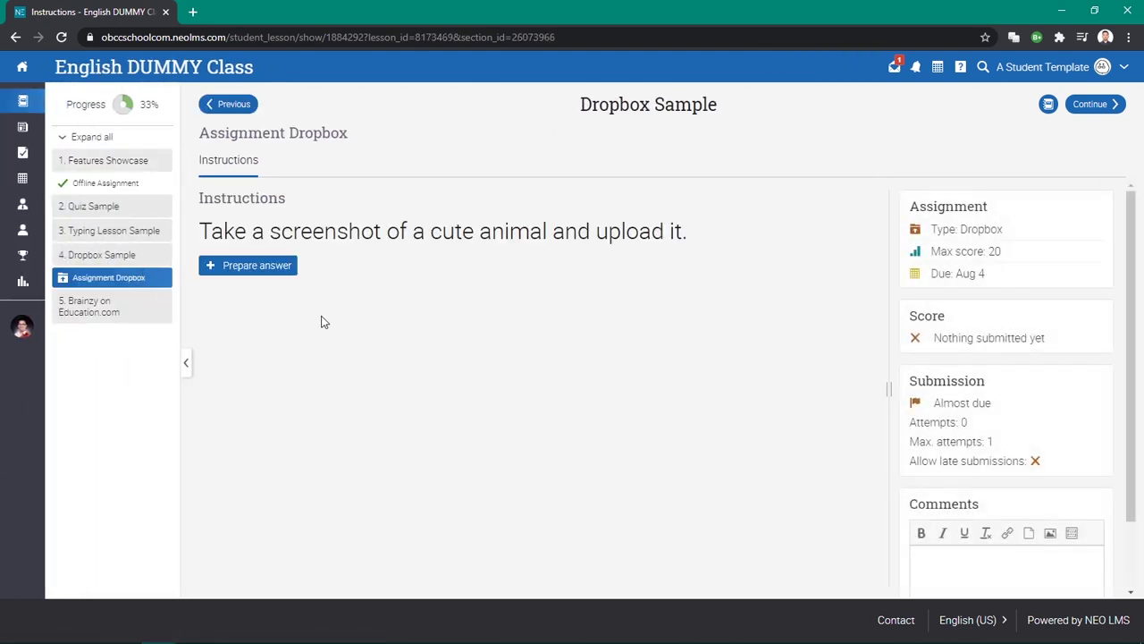
{"action": "left_click", "coordinate": [186, 364]}
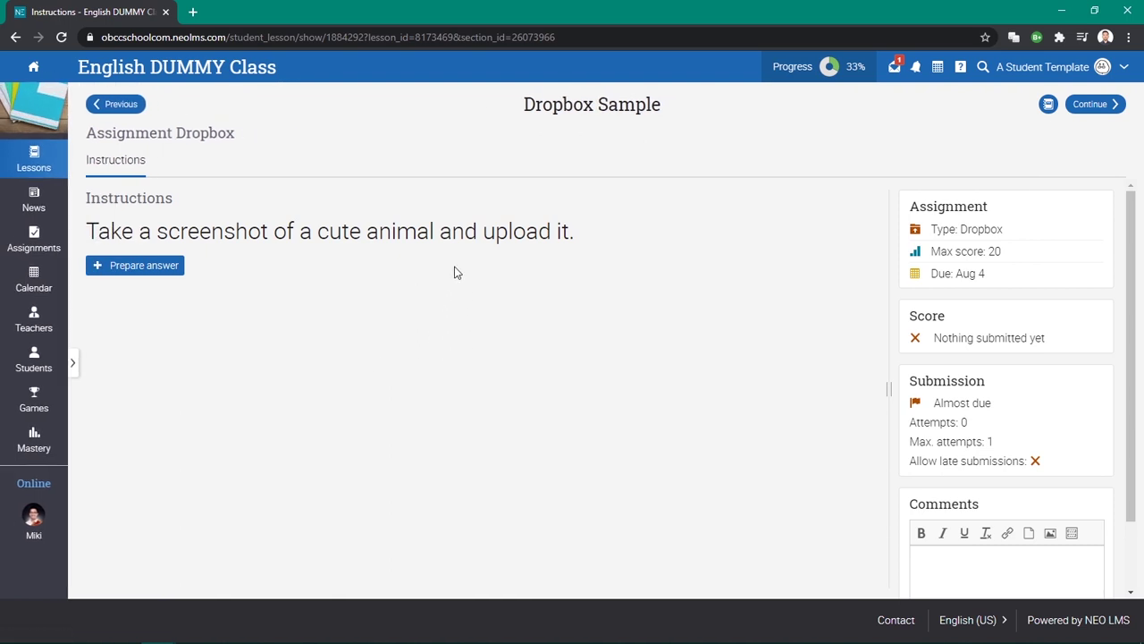
{"action": "left_click_drag", "start_coordinate": [89, 231], "coordinate": [434, 231]}
{"action": "left_click_drag", "start_coordinate": [551, 229], "coordinate": [555, 231]}
{"action": "left_click", "coordinate": [532, 234]}
{"action": "scroll", "coordinate": [1082, 496], "scroll_direction": "down", "scroll_amount": 1}
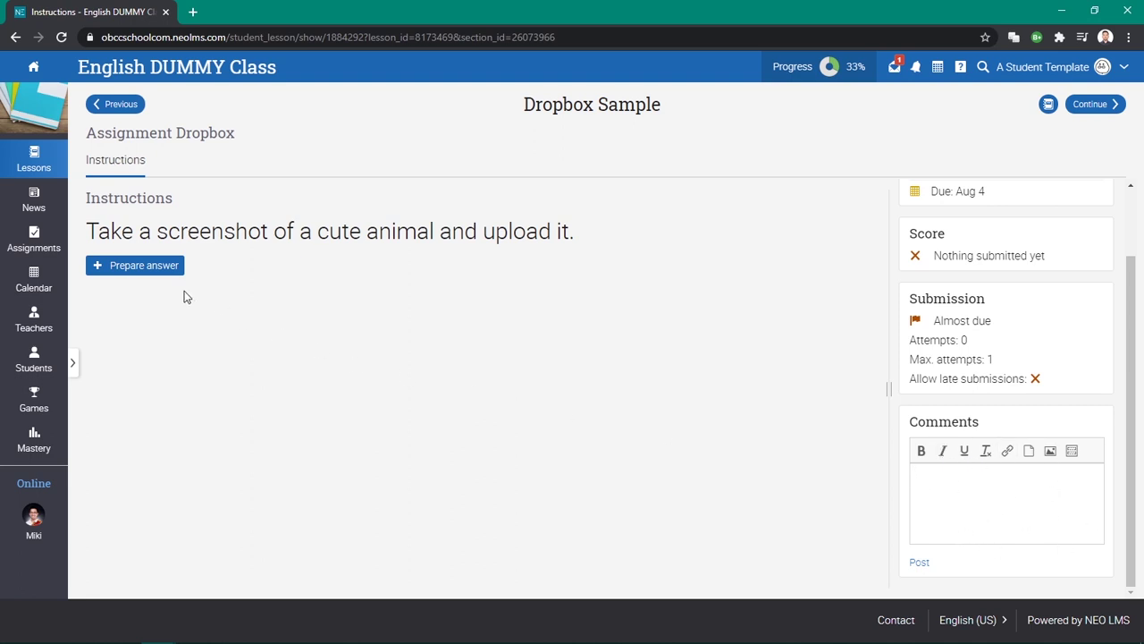
Open the Prepare answer page and read its title, assignment sentence and upload instructions
{"action": "left_click", "coordinate": [105, 262]}
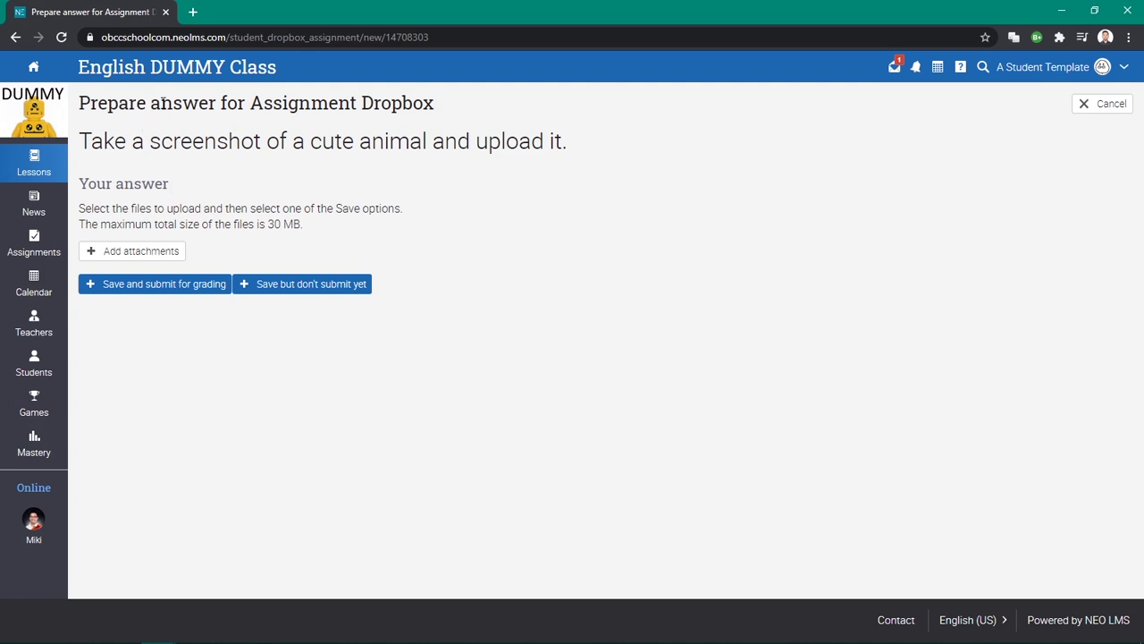
{"action": "left_click_drag", "start_coordinate": [81, 103], "coordinate": [424, 104]}
{"action": "left_click", "coordinate": [427, 153]}
{"action": "left_click_drag", "start_coordinate": [82, 143], "coordinate": [583, 147]}
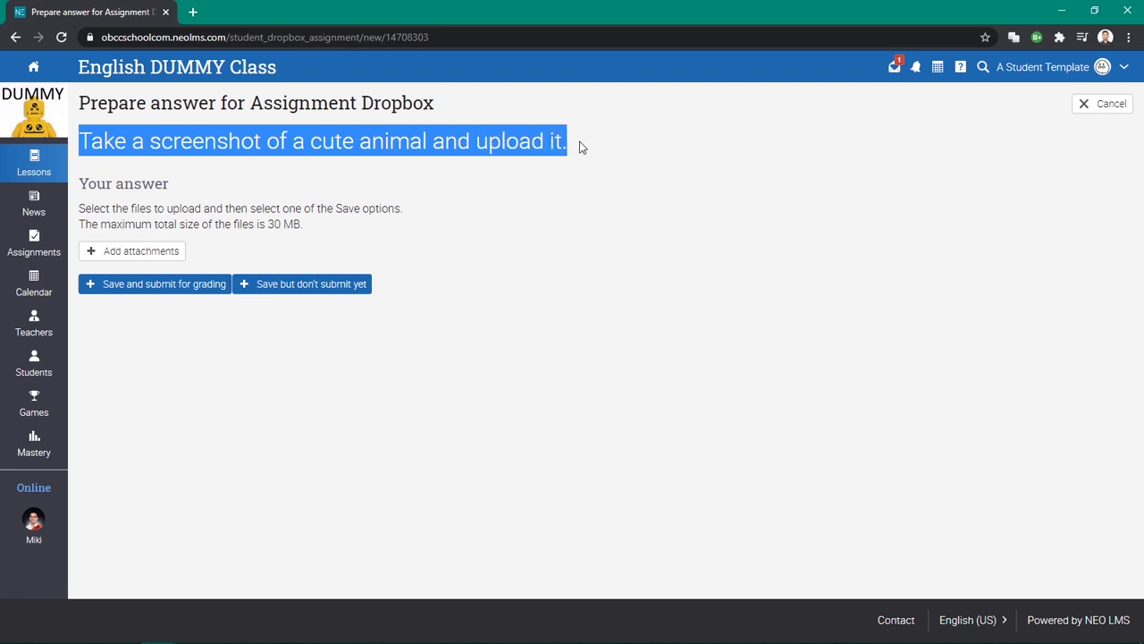
{"action": "left_click", "coordinate": [345, 176]}
{"action": "triple_click", "coordinate": [91, 186]}
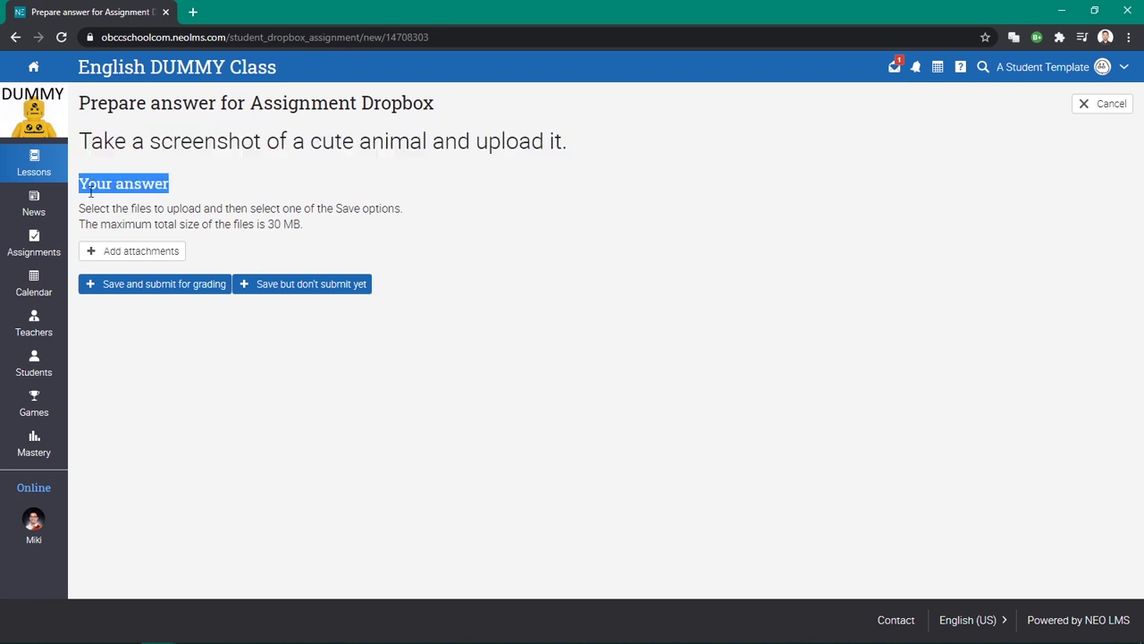
{"action": "left_click", "coordinate": [78, 212]}
{"action": "left_click_drag", "start_coordinate": [80, 208], "coordinate": [402, 215]}
{"action": "left_click", "coordinate": [403, 216]}
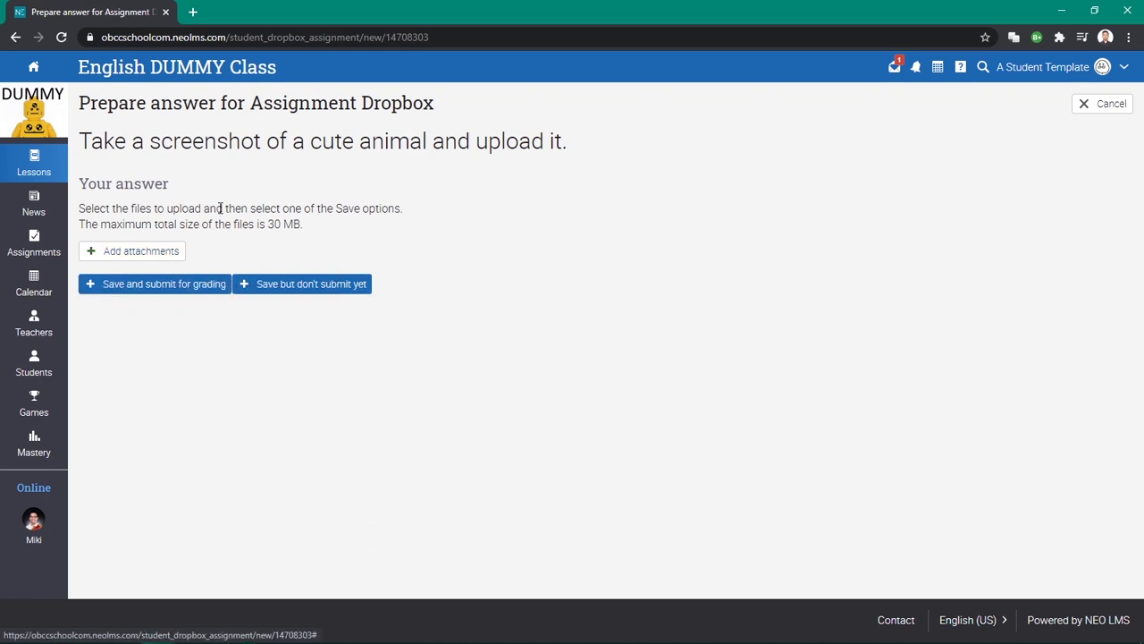
Review the 30 MB size limit instructions and start adding an attachment to the answer
{"action": "left_click_drag", "start_coordinate": [93, 208], "coordinate": [363, 242]}
{"action": "left_click", "coordinate": [138, 237]}
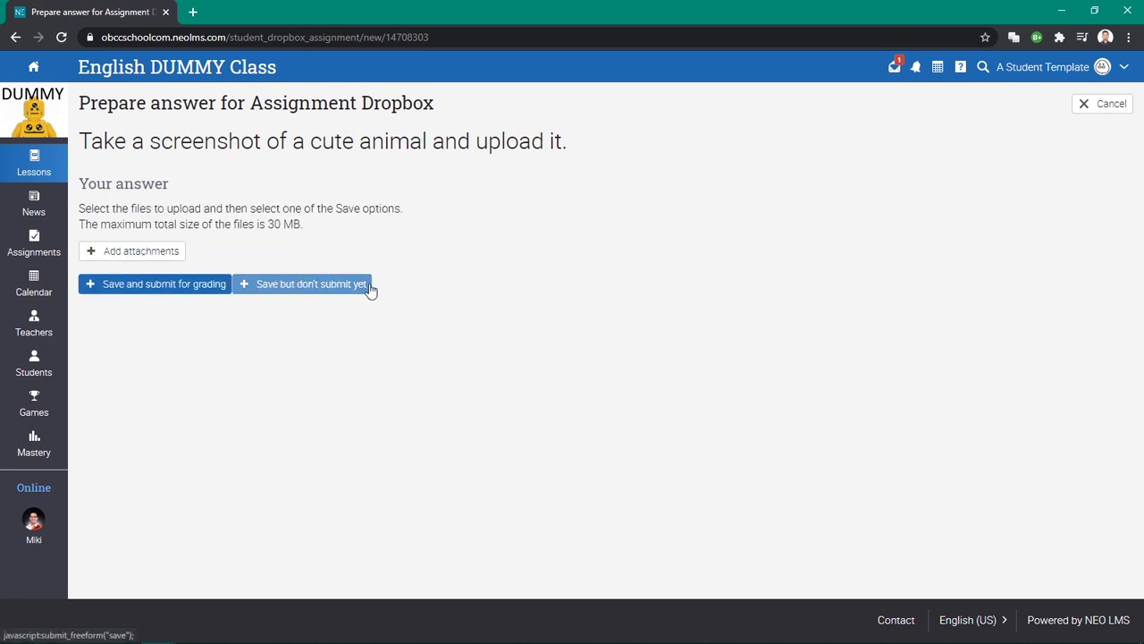
{"action": "left_click_drag", "start_coordinate": [80, 212], "coordinate": [345, 227]}
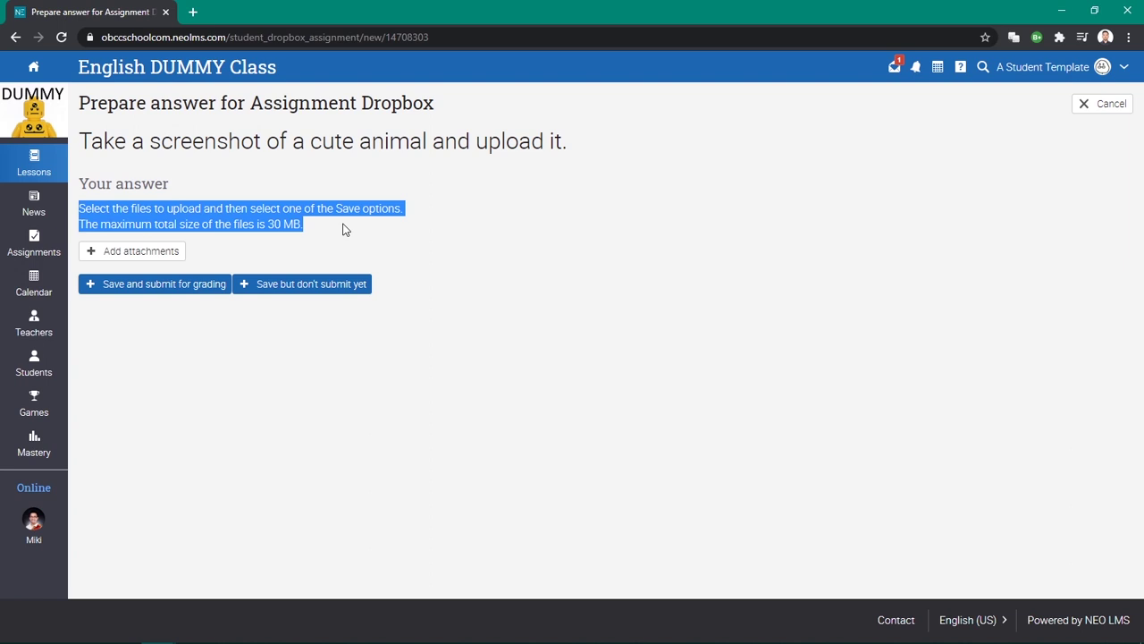
{"action": "left_click", "coordinate": [317, 235]}
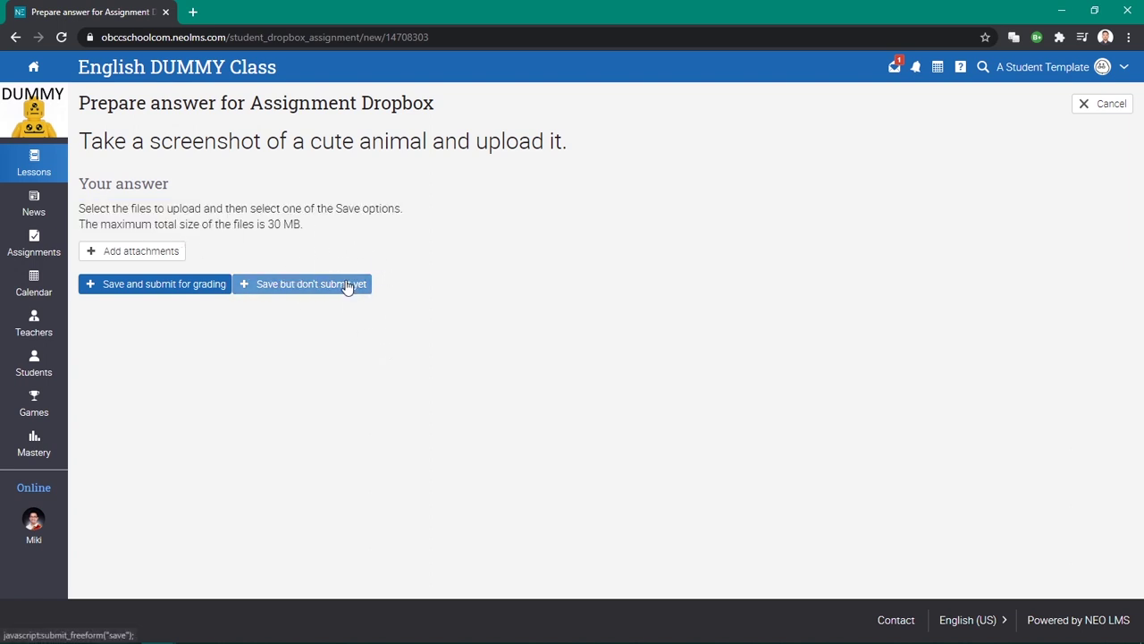
{"action": "left_click", "coordinate": [159, 252]}
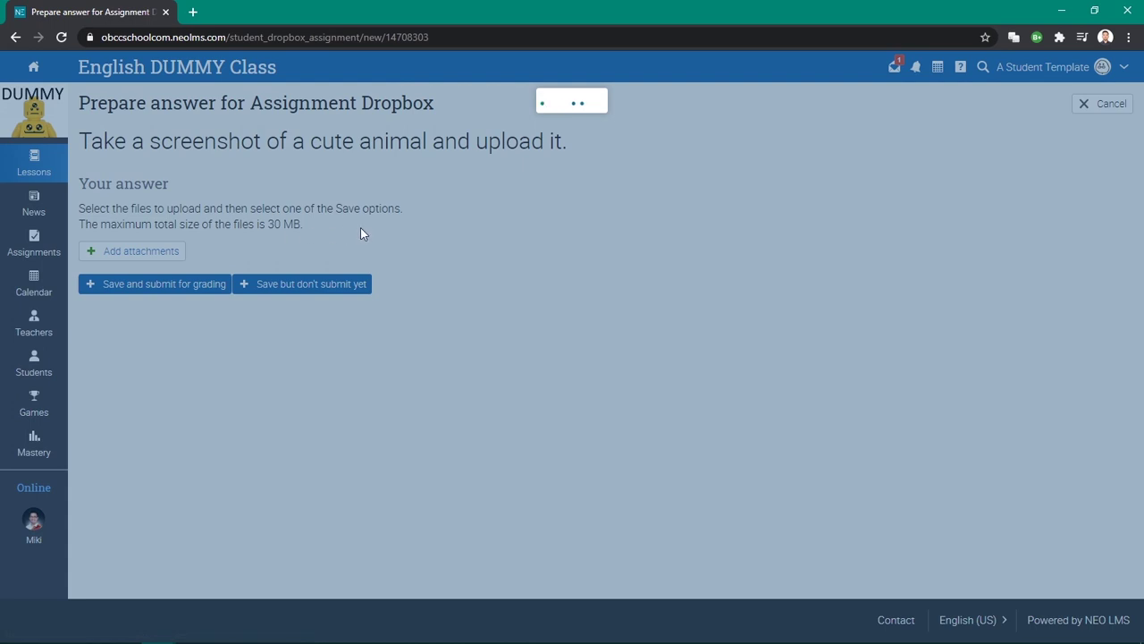
Upload a 67 kb cat photo from Pictures > Resurrecci > Kuchi to the answer
{"action": "left_click", "coordinate": [574, 238]}
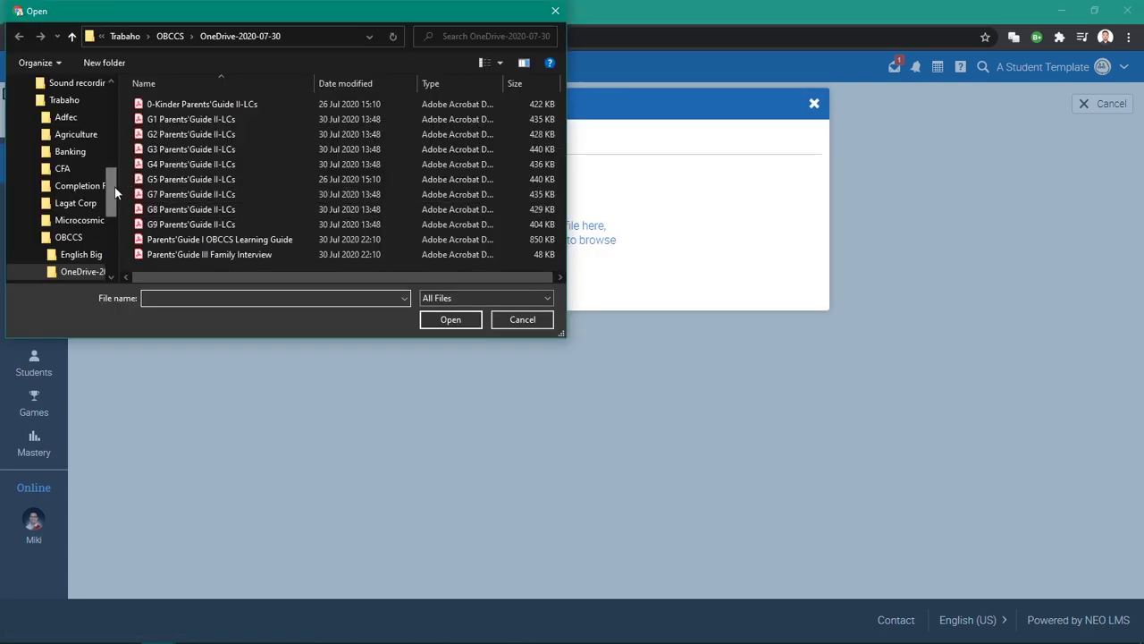
{"action": "left_click_drag", "start_coordinate": [115, 192], "coordinate": [94, 223]}
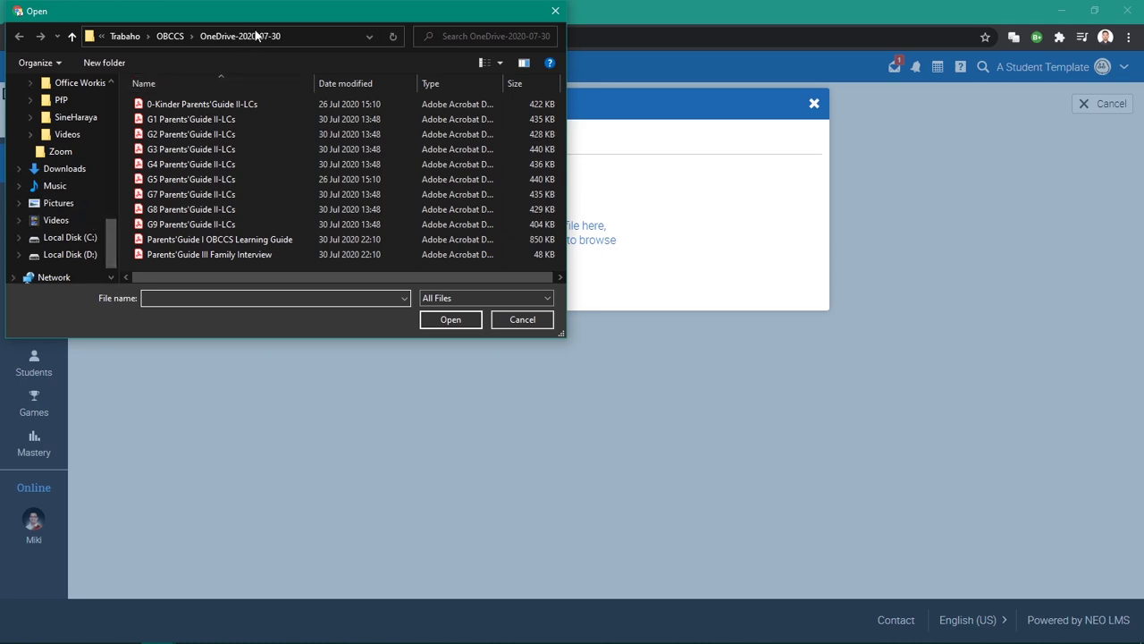
{"action": "left_click_drag", "start_coordinate": [259, 13], "coordinate": [277, 37]}
{"action": "left_click", "coordinate": [79, 229]}
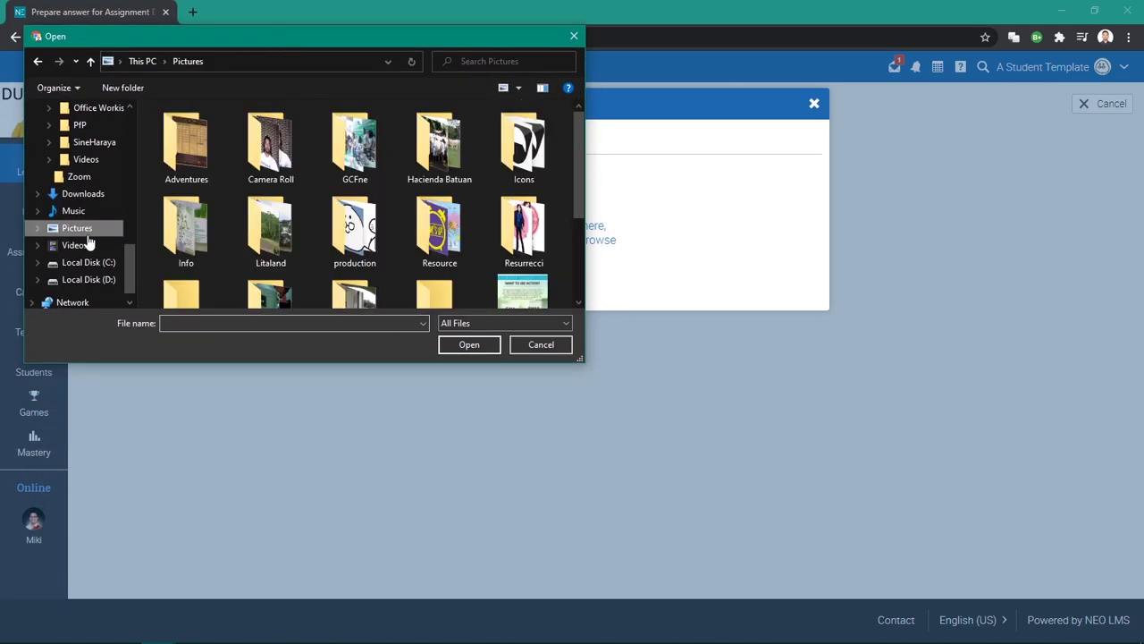
{"action": "scroll", "coordinate": [274, 235], "scroll_direction": "down", "scroll_amount": 1}
{"action": "double_click", "coordinate": [273, 246]}
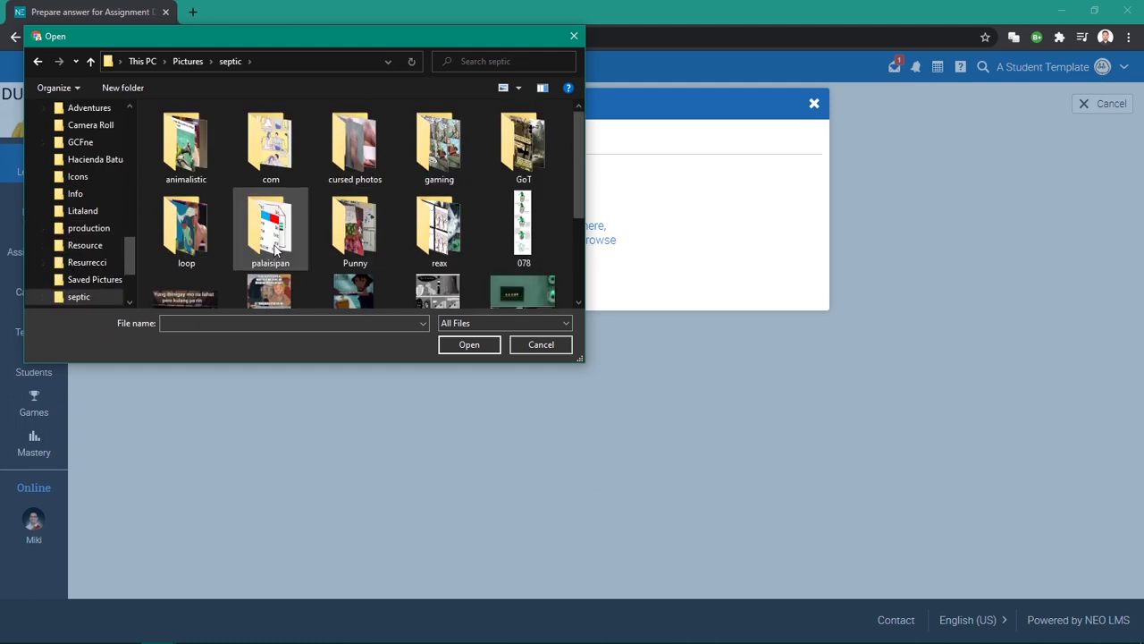
{"action": "key", "text": "alt+Left"}
{"action": "key", "text": "alt+Left"}
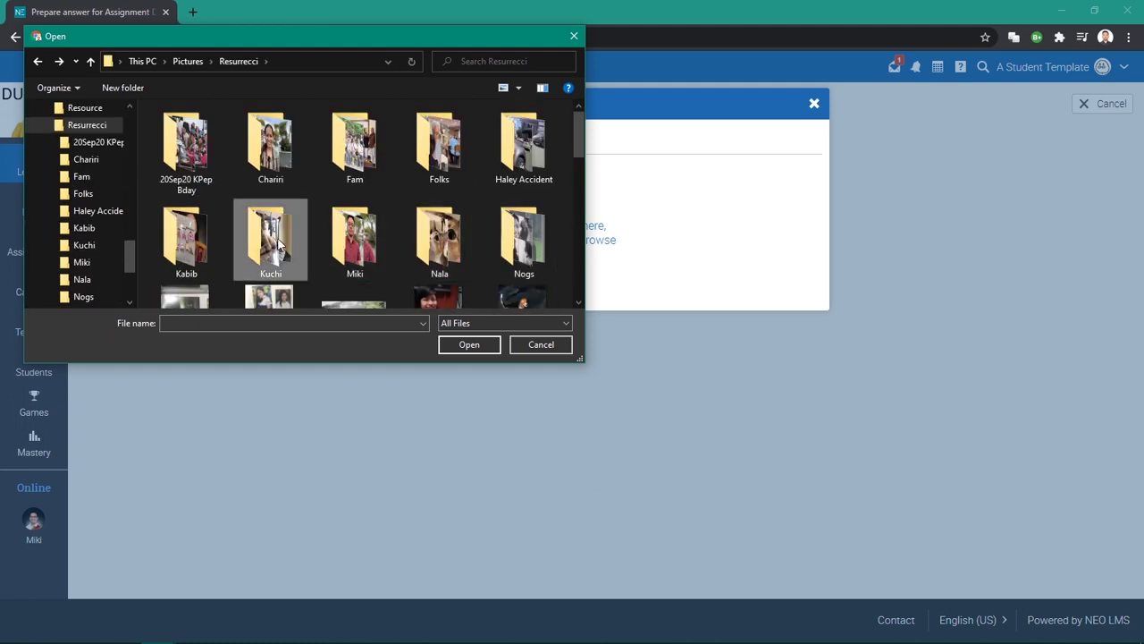
{"action": "double_click", "coordinate": [279, 244]}
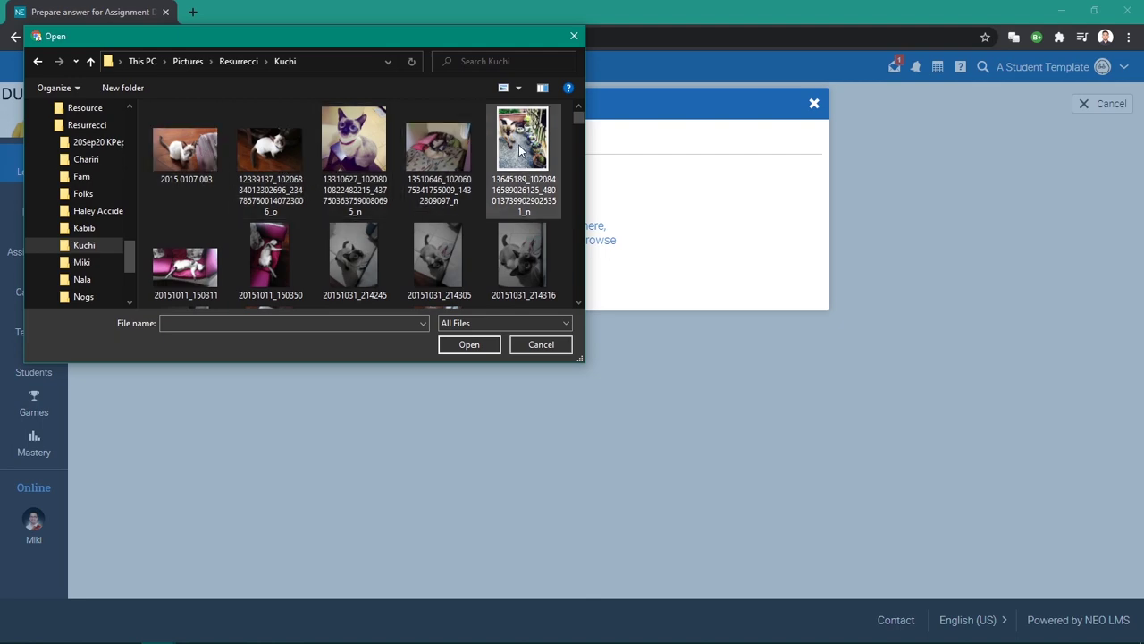
{"action": "left_click_drag", "start_coordinate": [579, 116], "coordinate": [588, 151]}
{"action": "double_click", "coordinate": [541, 174]}
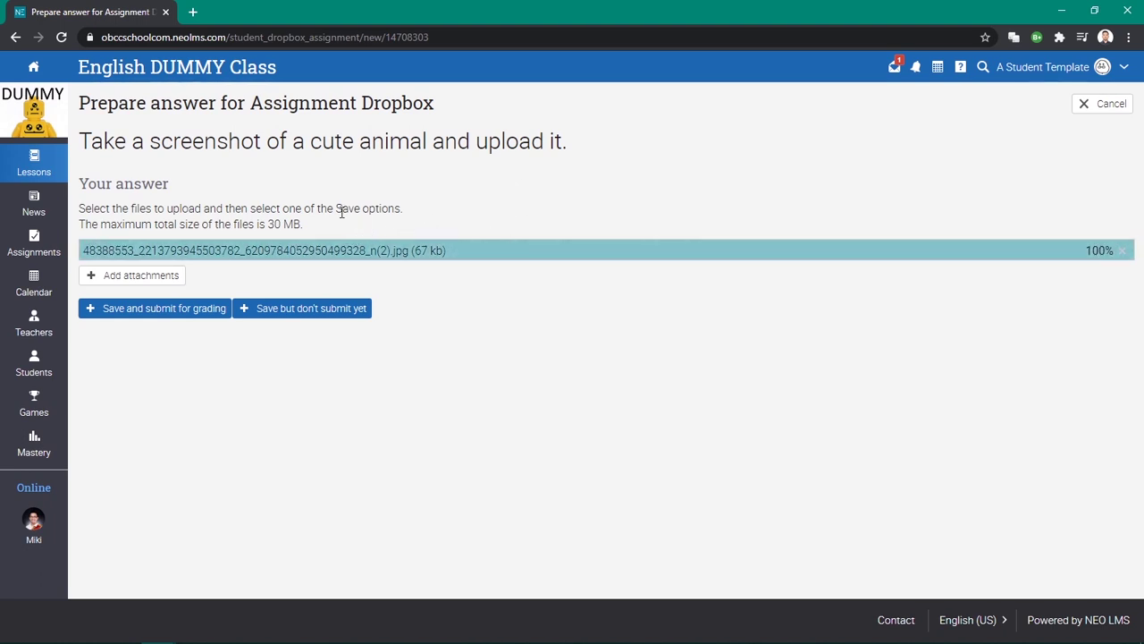
Attach 20151011_150311.jpg, save the answer without submitting, and reopen it for editing
{"action": "left_click", "coordinate": [163, 284]}
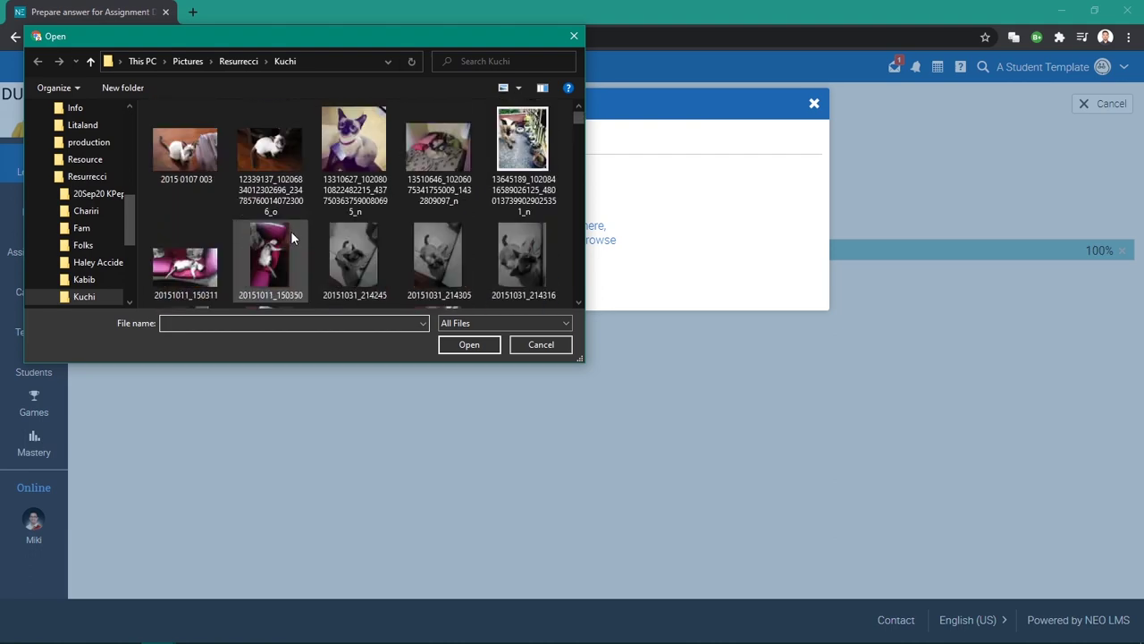
{"action": "double_click", "coordinate": [189, 251]}
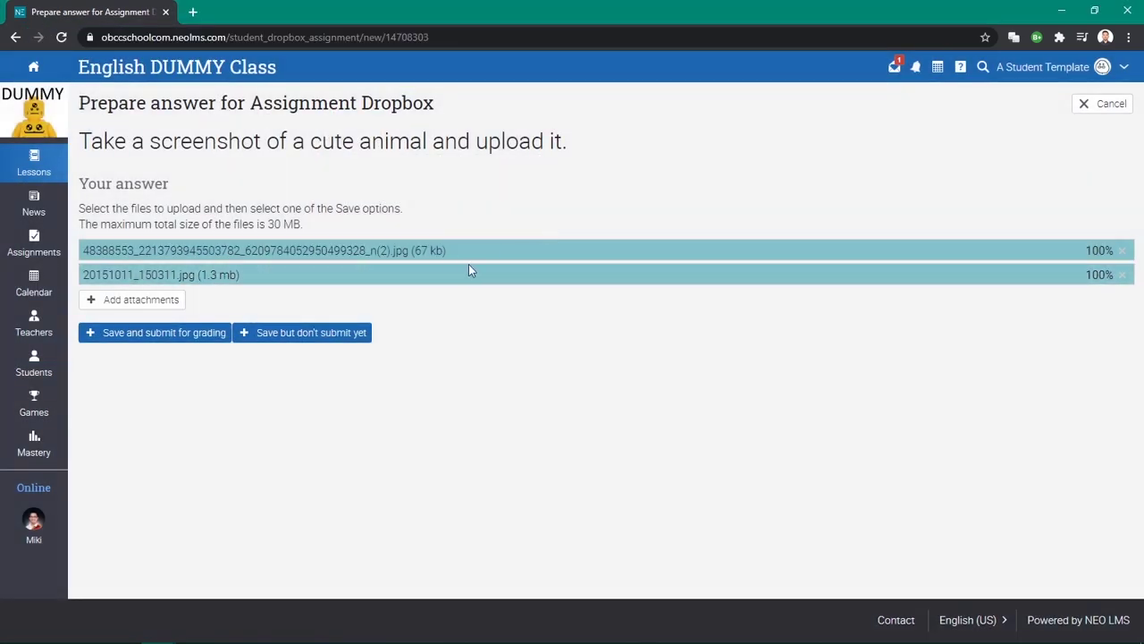
{"action": "left_click", "coordinate": [330, 338]}
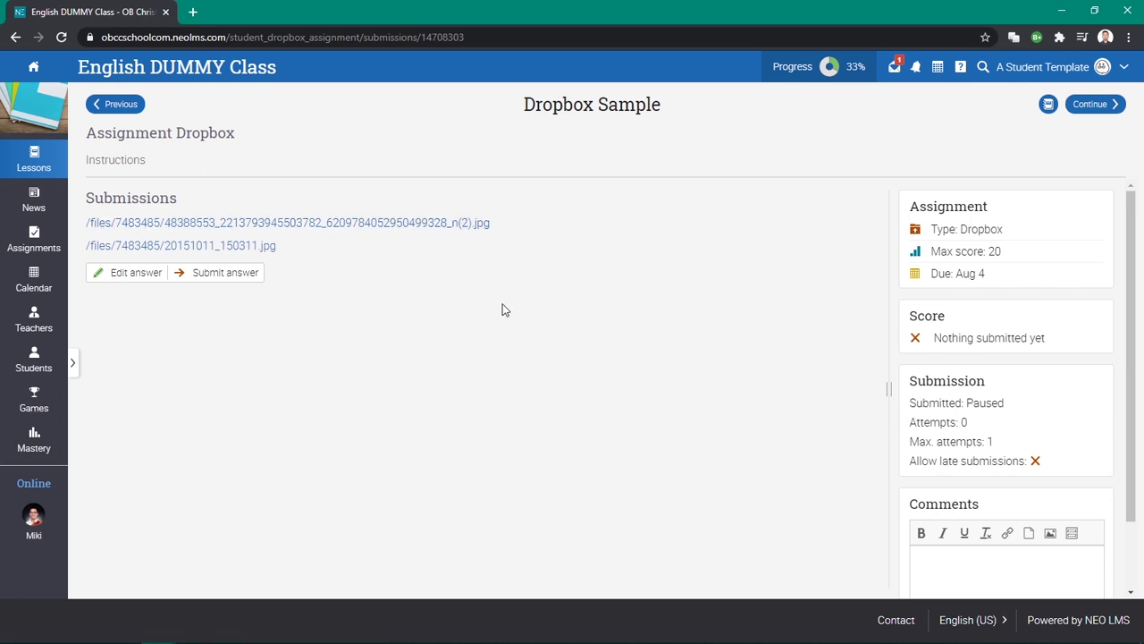
{"action": "left_click", "coordinate": [134, 272]}
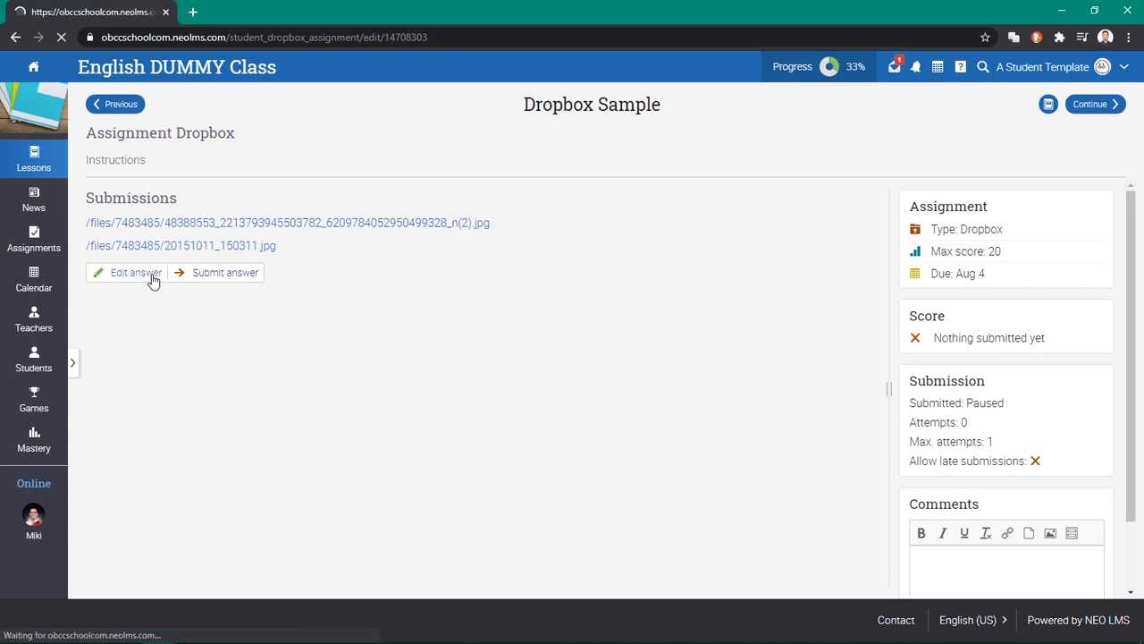
Attach a 136 kb cat photo from the Nala folder and submit the answer for grading
{"action": "left_click", "coordinate": [173, 309]}
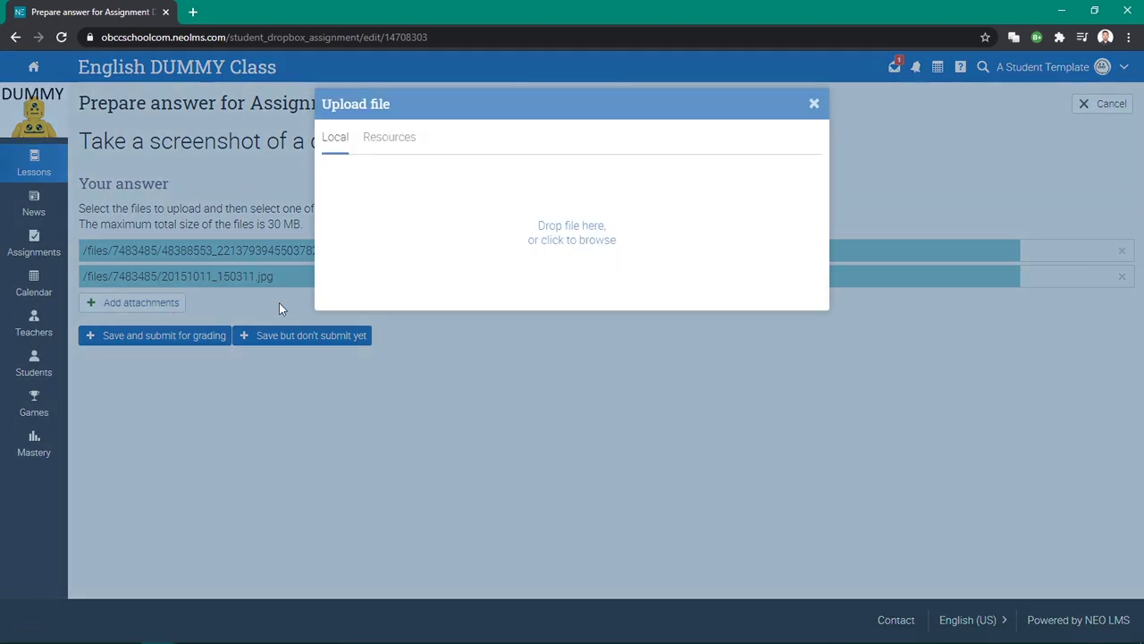
{"action": "left_click", "coordinate": [573, 253]}
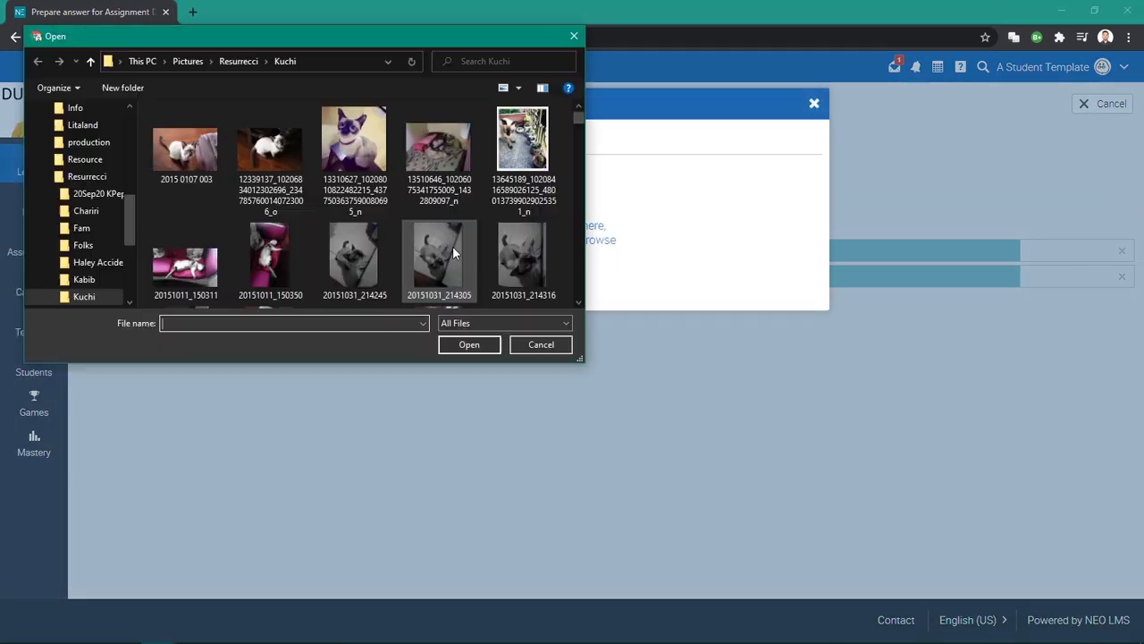
{"action": "left_click", "coordinate": [452, 251]}
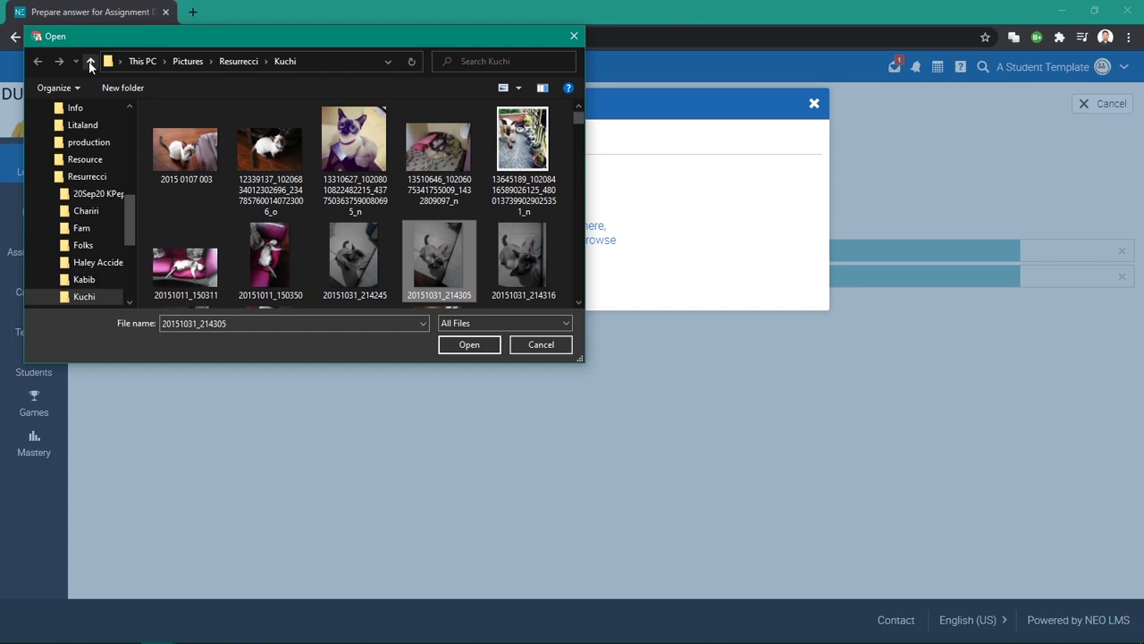
{"action": "left_click", "coordinate": [90, 61]}
{"action": "double_click", "coordinate": [422, 237]}
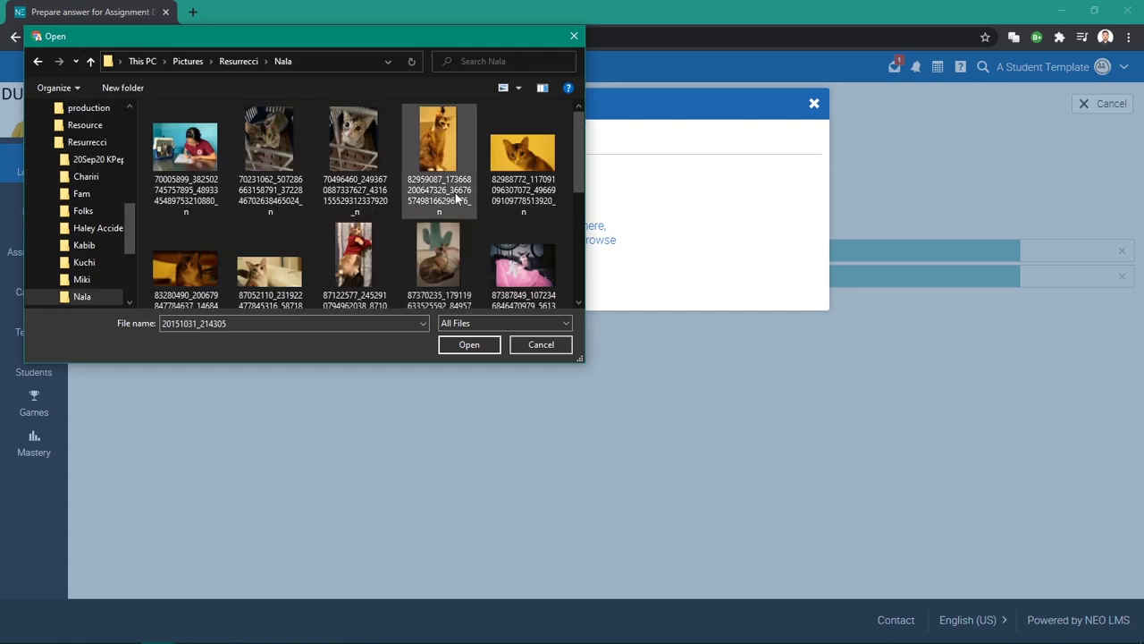
{"action": "double_click", "coordinate": [505, 165]}
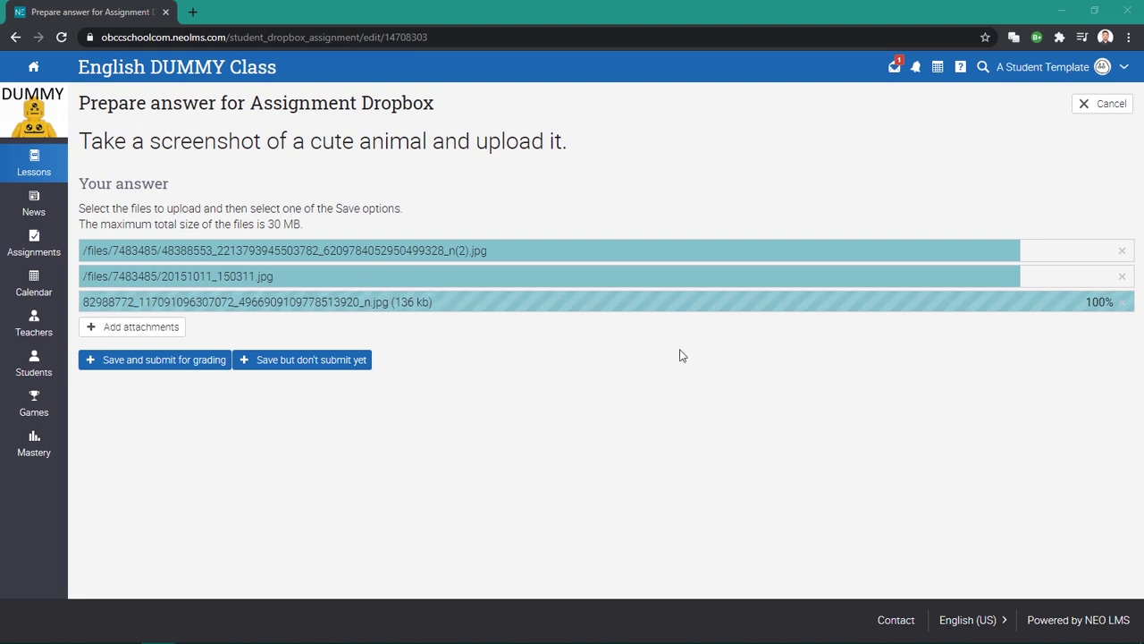
{"action": "left_click", "coordinate": [202, 367]}
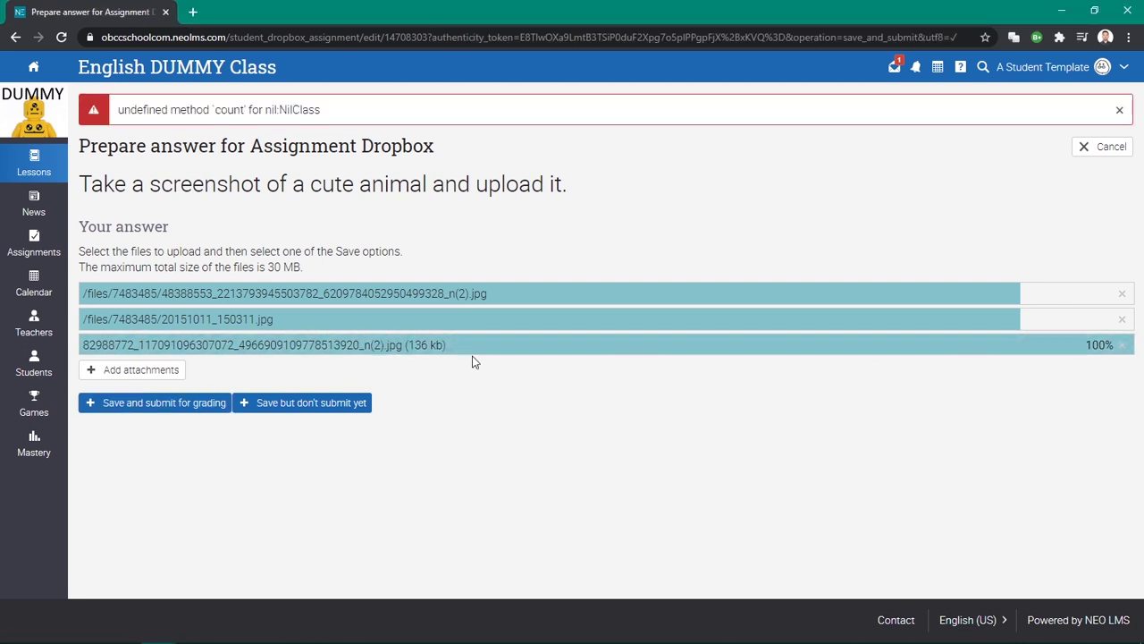
{"action": "left_click", "coordinate": [186, 410]}
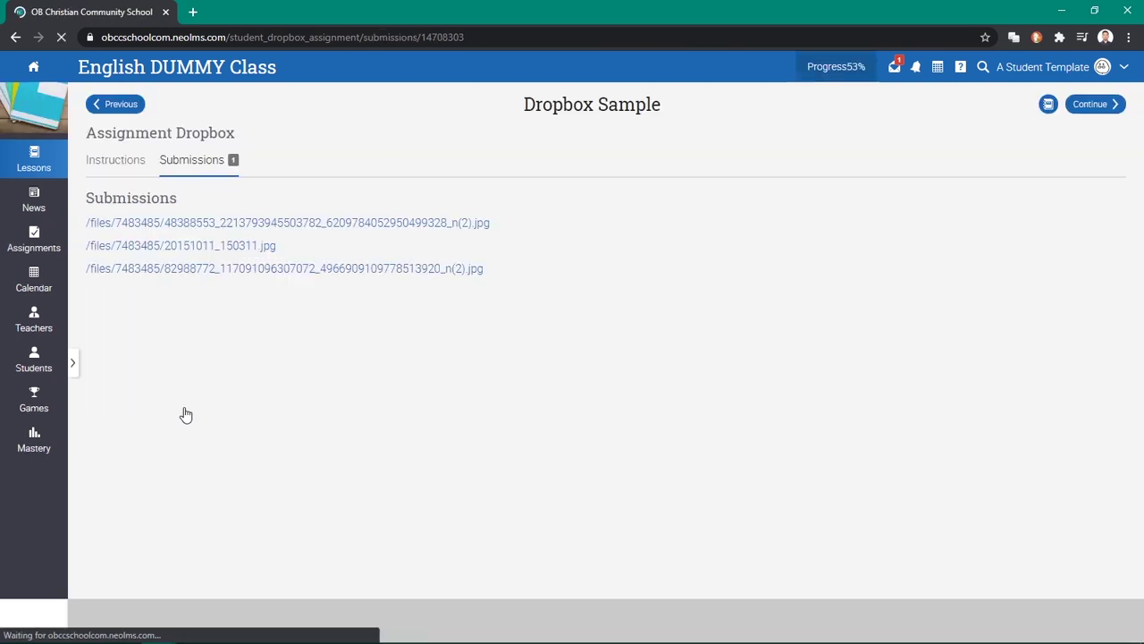